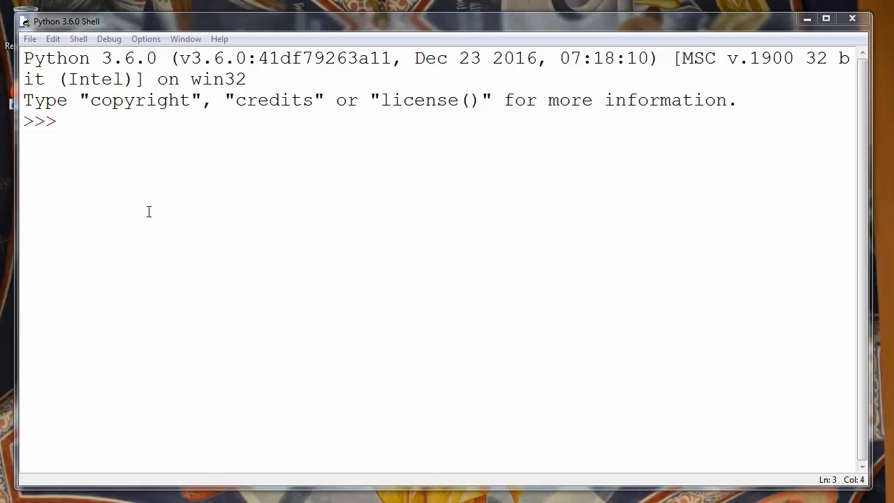
{"action": "type", "text": ","}
- Assign 'this is a text with all lowercase characters' to my_string and run it
{"action": "key", "text": "BackSpace"}
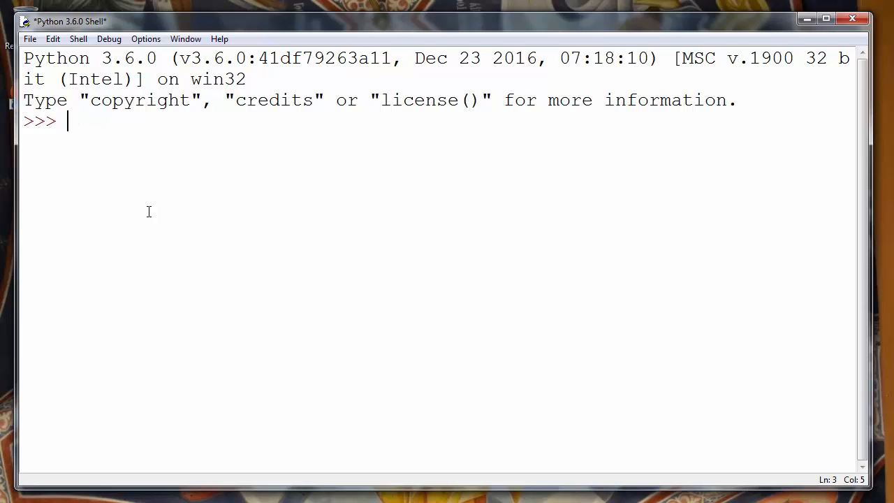
{"action": "type", "text": "my_string"}
{"action": "type", "text": " = ''"}
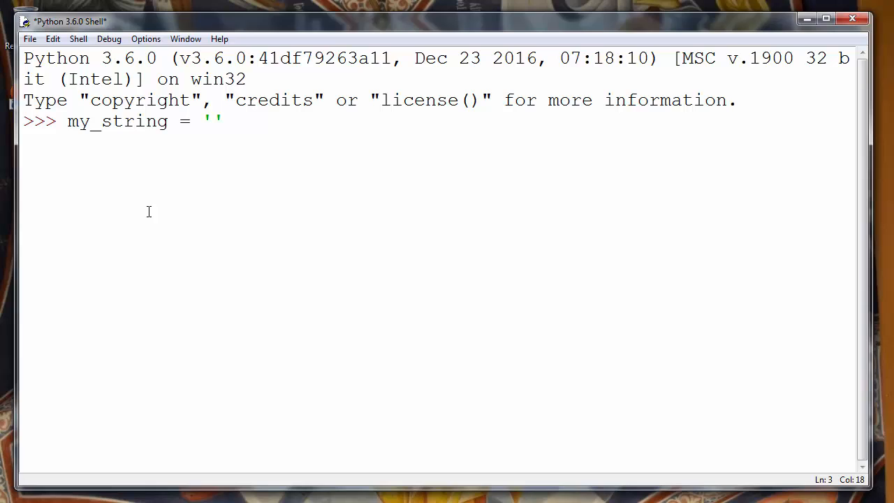
{"action": "key", "text": "Left"}
{"action": "type", "text": "this "}
{"action": "type", "text": "is a text "}
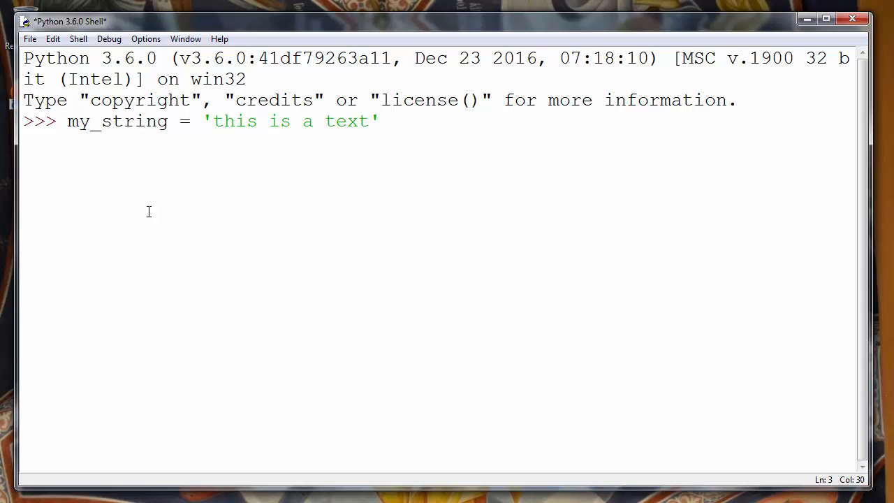
{"action": "type", "text": "with"}
{"action": "type", "text": "al"}
{"action": "key", "text": "BackSpace"}
{"action": "key", "text": "BackSpace"}
{"action": "type", "text": "all lowerc"}
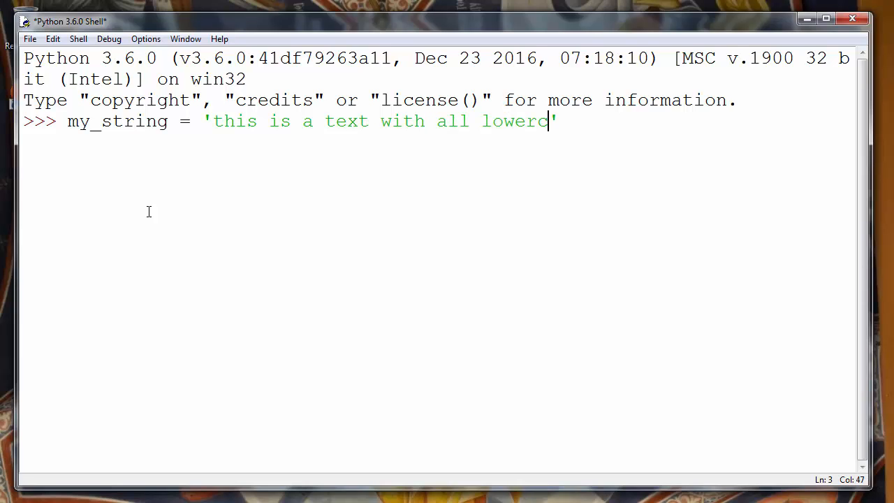
{"action": "type", "text": "ase chara"}
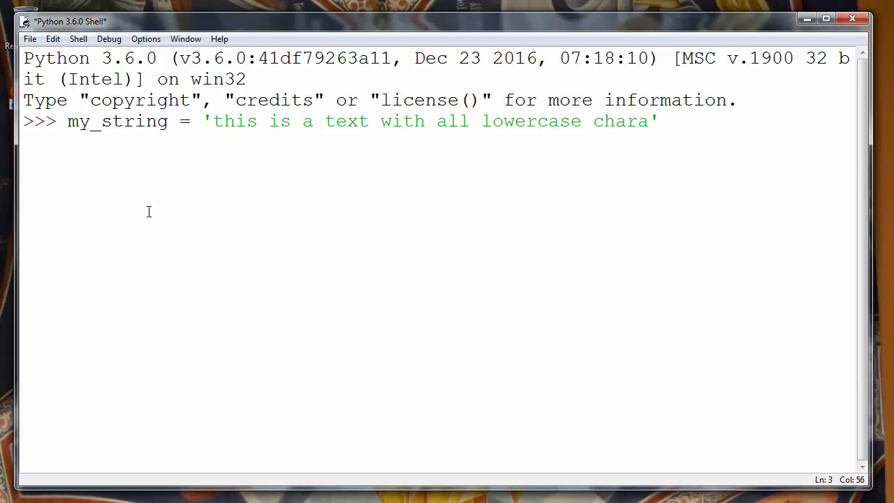
{"action": "type", "text": "cters"}
{"action": "key", "text": "Right"}
{"action": "key", "text": "Return"}
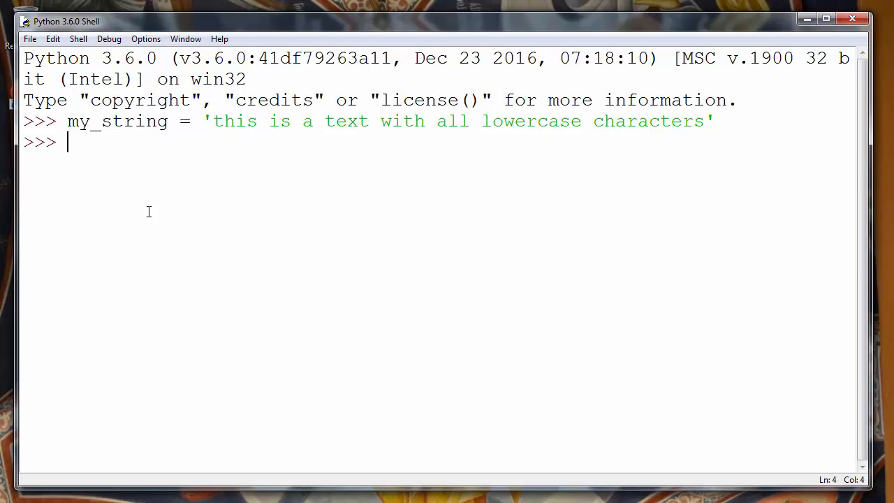
{"action": "type", "text": "my_"}
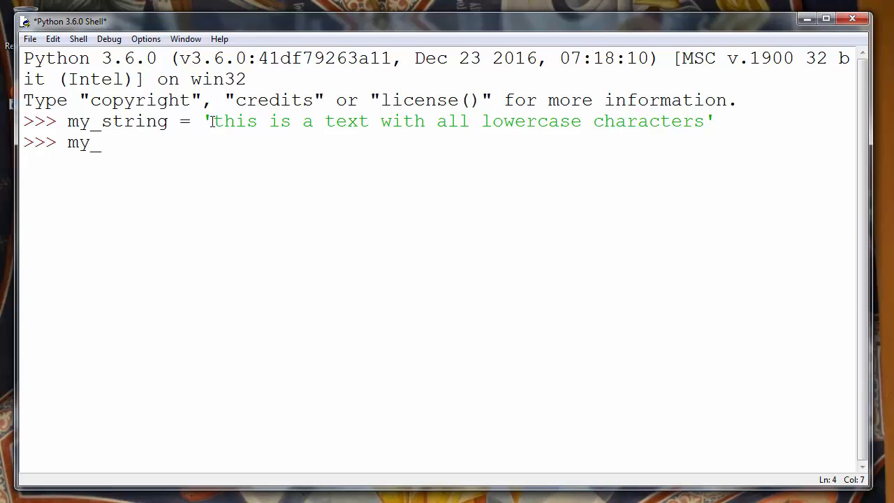
- Enter my_string.capitalize() at the prompt, correcting the my_strom typo, without running it
{"action": "left_click_drag", "start_coordinate": [213, 121], "coordinate": [222, 121]}
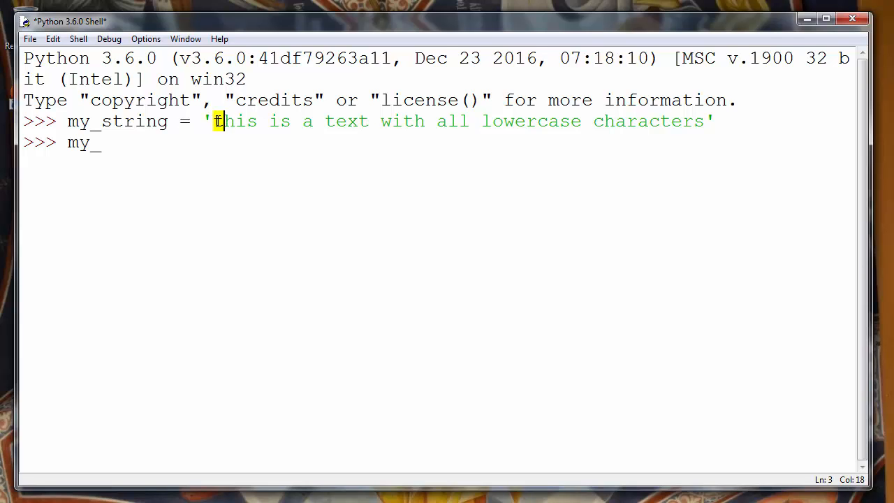
{"action": "left_click", "coordinate": [123, 155]}
{"action": "type", "text": "strom"}
{"action": "key", "text": "BackSpace"}
{"action": "key", "text": "BackSpace"}
{"action": "type", "text": "ing."}
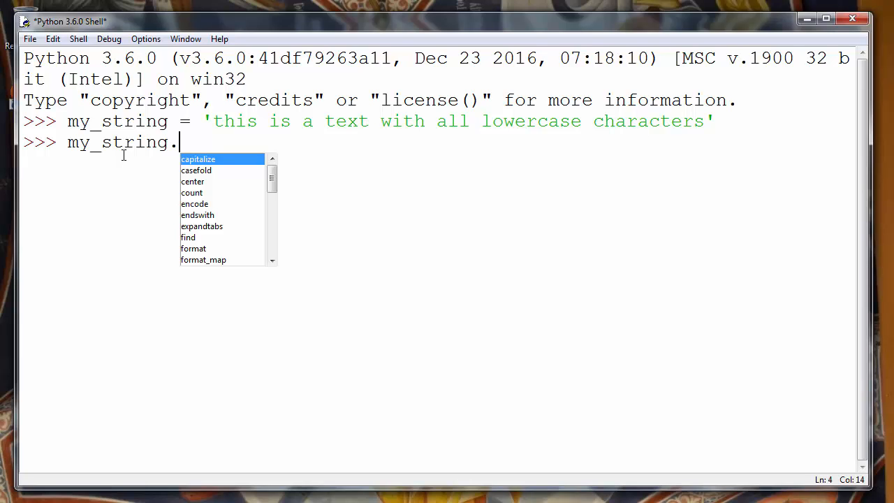
{"action": "type", "text": "capita"}
{"action": "type", "text": "lize()"}
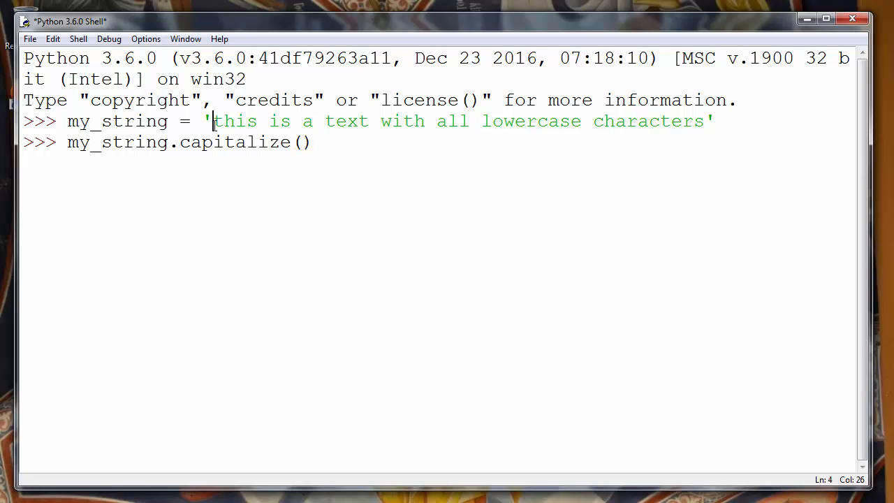
{"action": "left_click_drag", "start_coordinate": [212, 122], "coordinate": [223, 121]}
{"action": "left_click", "coordinate": [350, 141]}
- Execute my_string.capitalize() and highlight the result's capital T against the original lowercase t
{"action": "key", "text": "Return"}
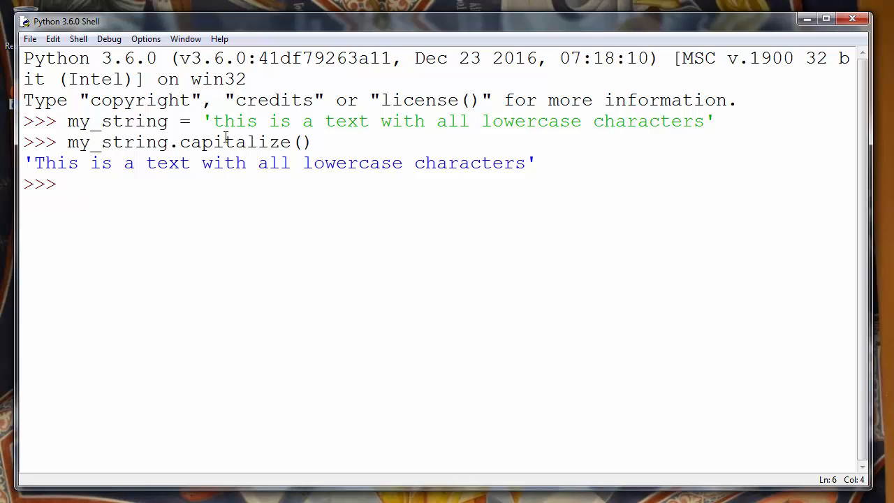
{"action": "left_click_drag", "start_coordinate": [35, 163], "coordinate": [42, 162]}
{"action": "left_click", "coordinate": [33, 163]}
{"action": "left_click_drag", "start_coordinate": [214, 121], "coordinate": [223, 120]}
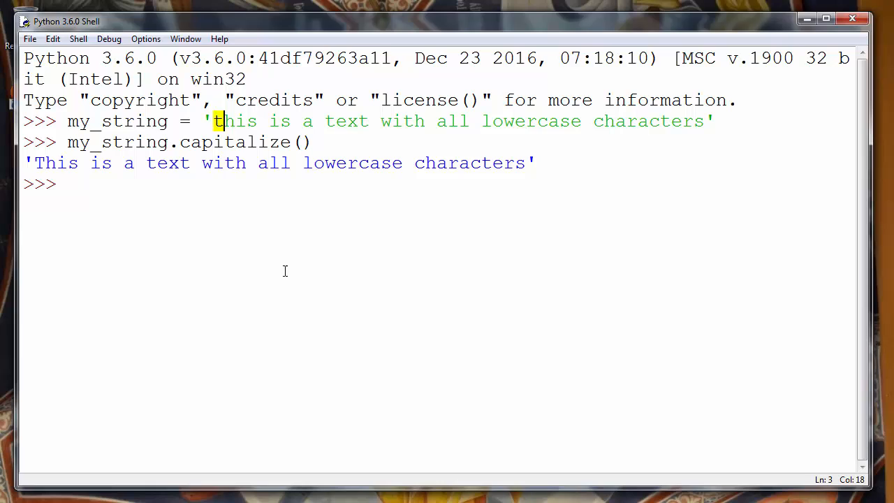